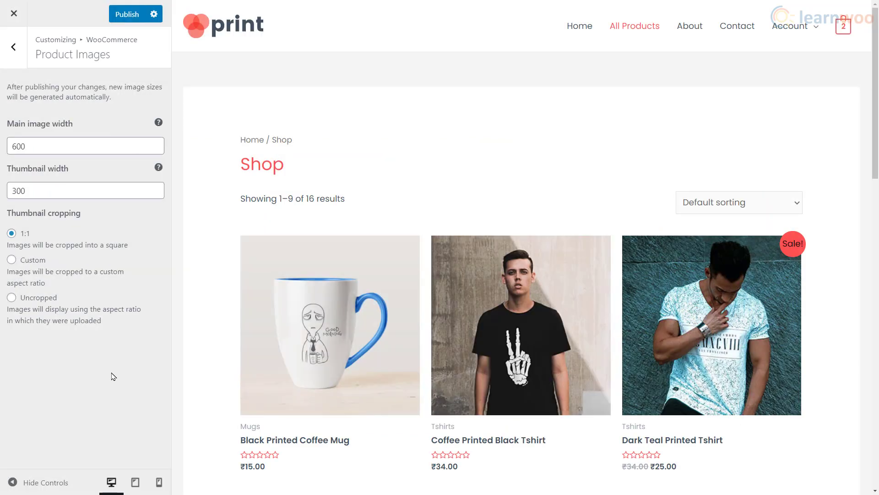
- Choose custom 4:3 thumbnail cropping and enter 1078 as the car image's scale width
left_click(12, 260)
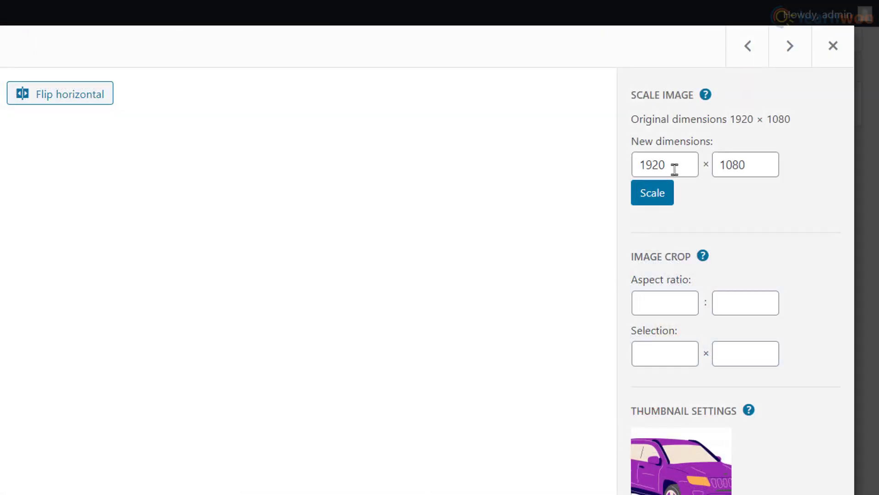
left_click_drag(673, 165, 632, 172)
type("107")
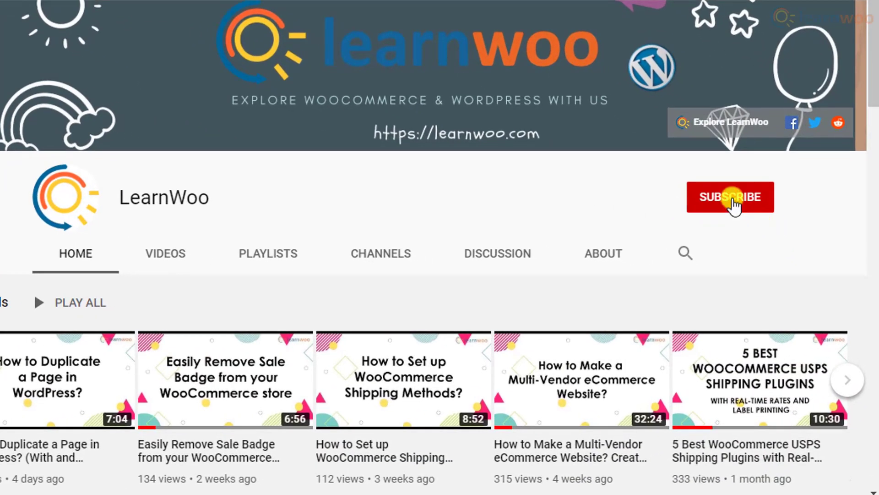
- Subscribe to the LearnWoo channel with notifications set to All
left_click(731, 197)
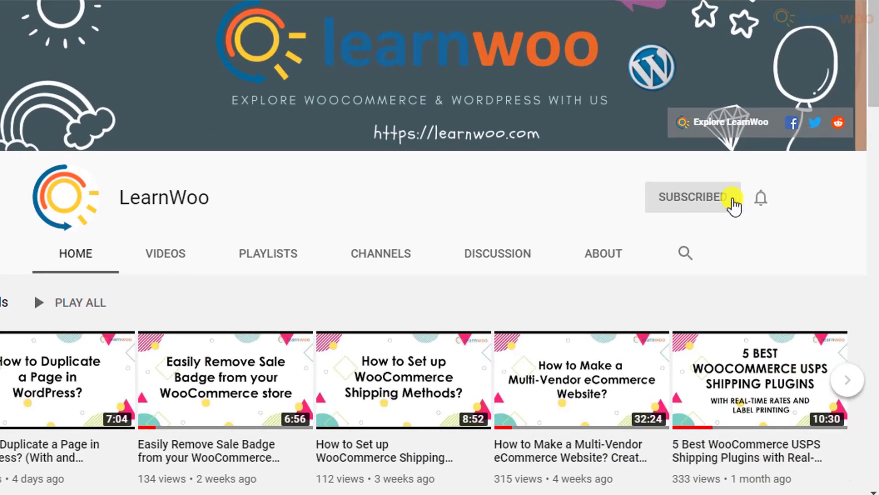
left_click(760, 198)
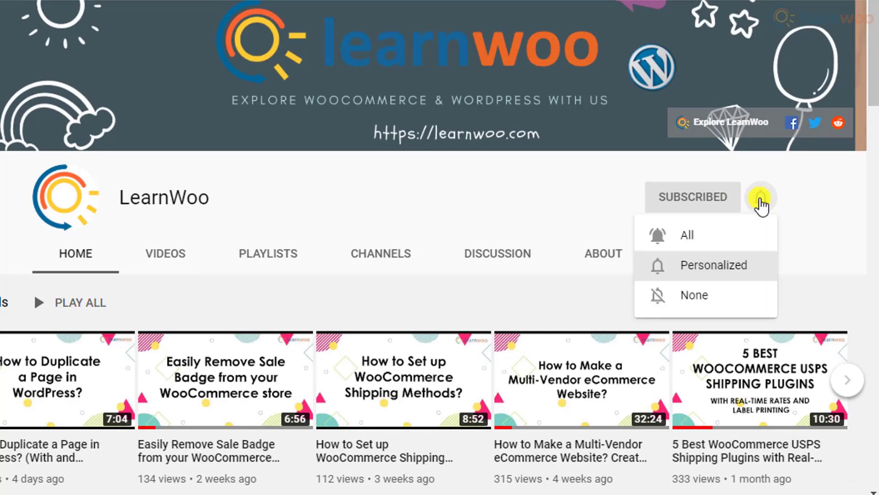
left_click(751, 235)
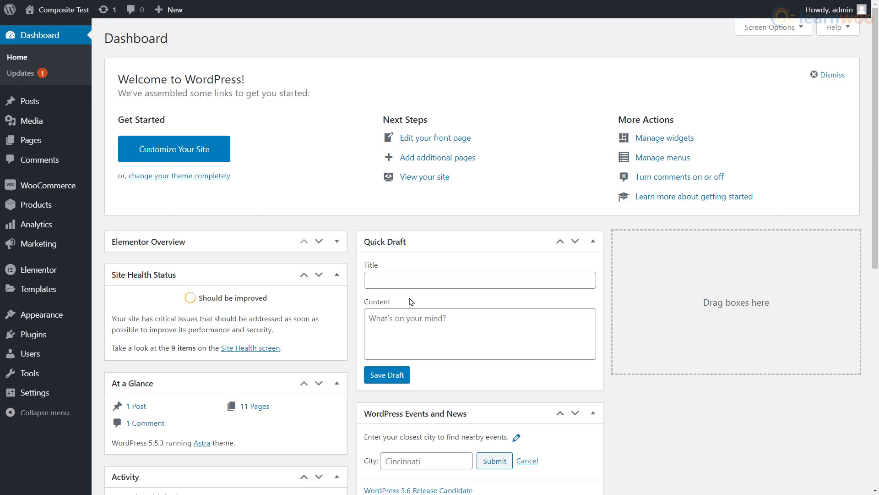
mouse_move(41, 315)
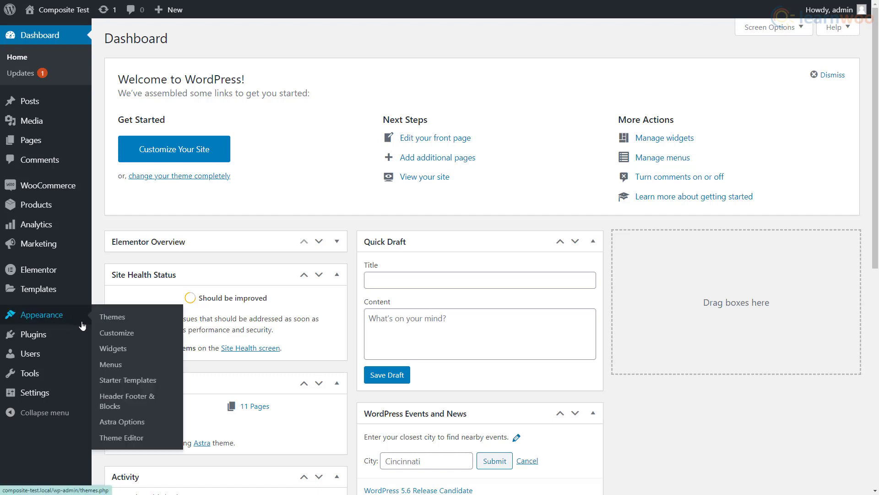
- Open Customize > WooCommerce > Product Images, showing 600 main and 300 thumbnail widths
left_click(144, 338)
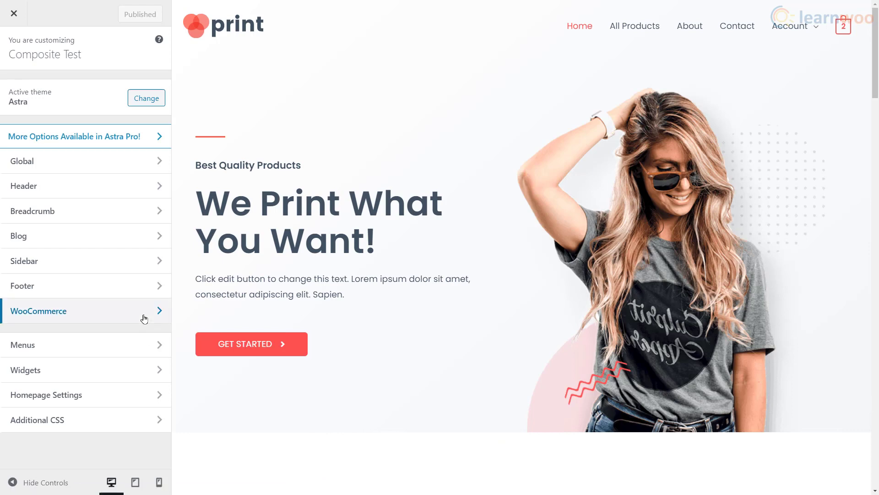
left_click(143, 315)
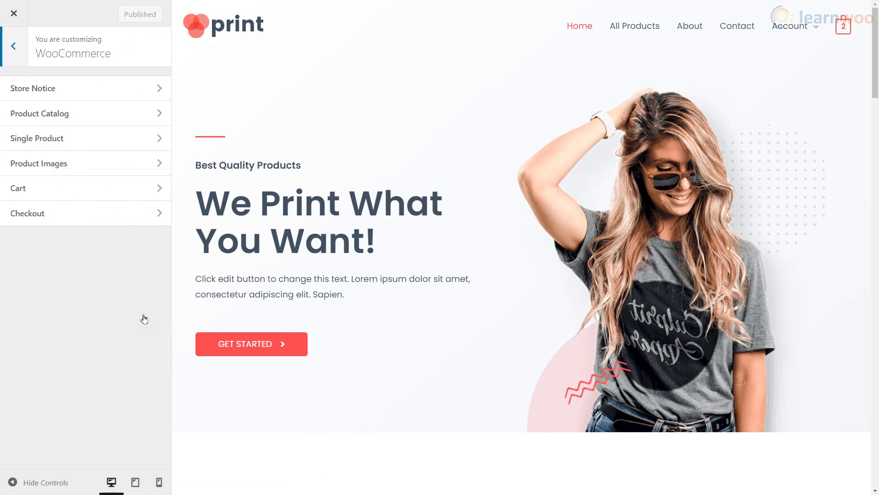
left_click(147, 170)
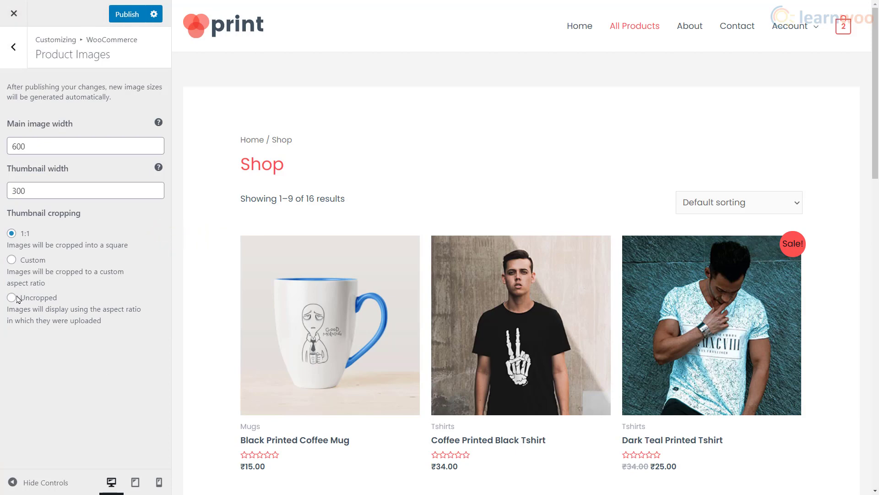
- Try Custom 4:3 thumbnail cropping, then switch to Uncropped thumbnails
left_click(11, 260)
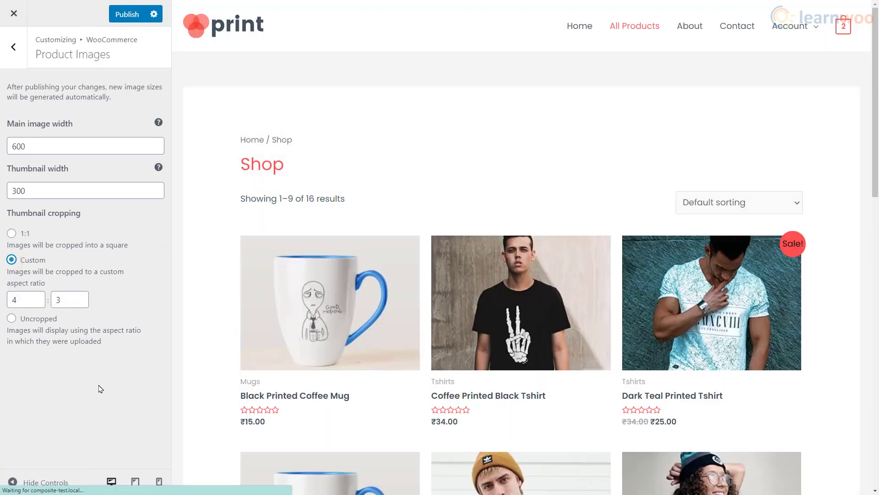
left_click(11, 319)
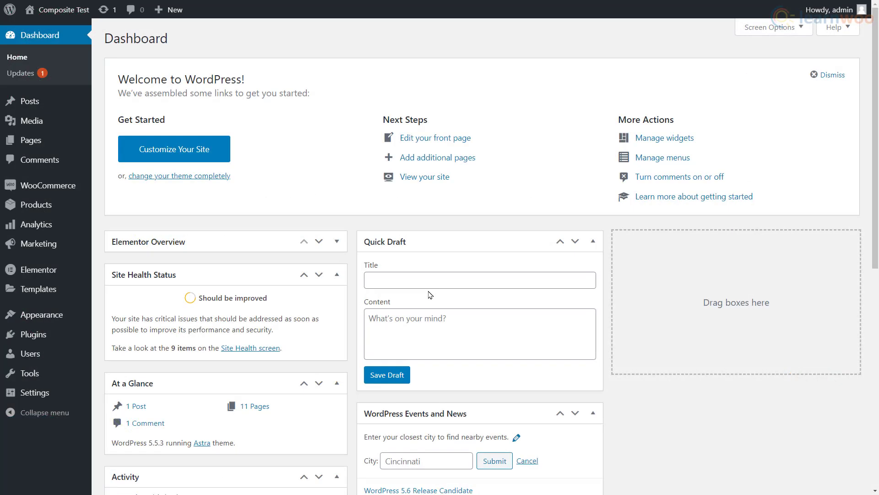
- Open the purple car image from the Media Library in the image editor
left_click(128, 124)
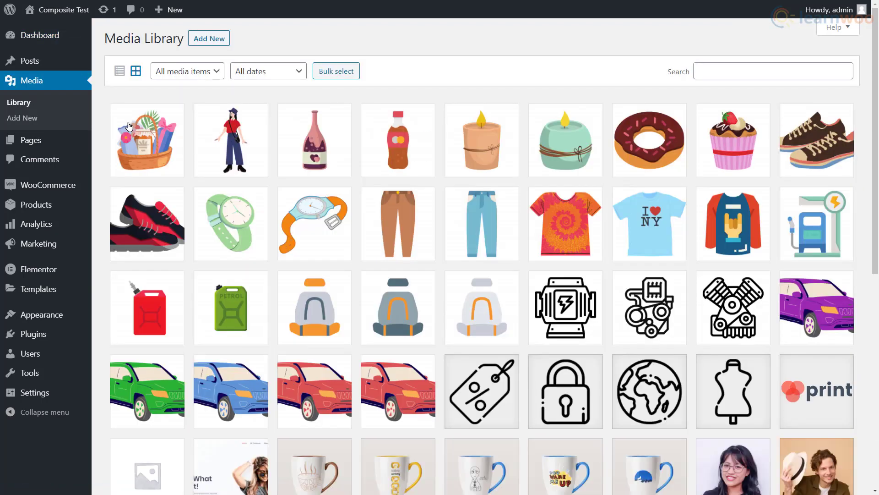
left_click(827, 316)
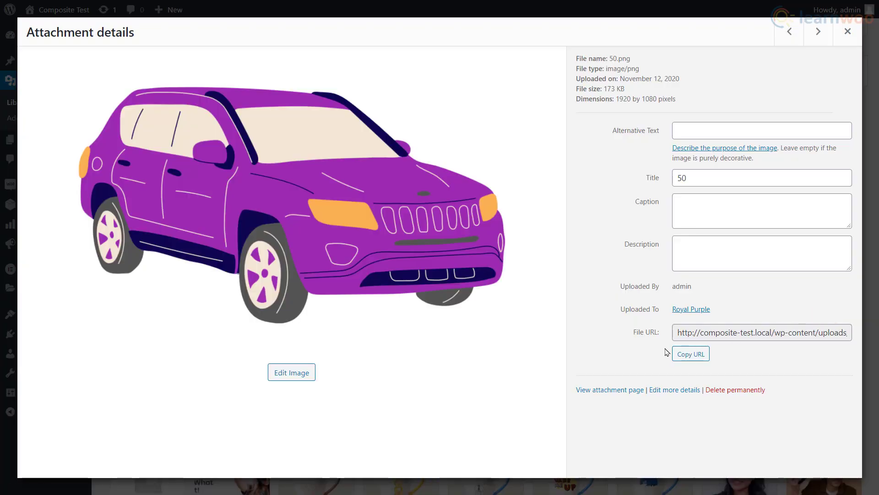
left_click(290, 374)
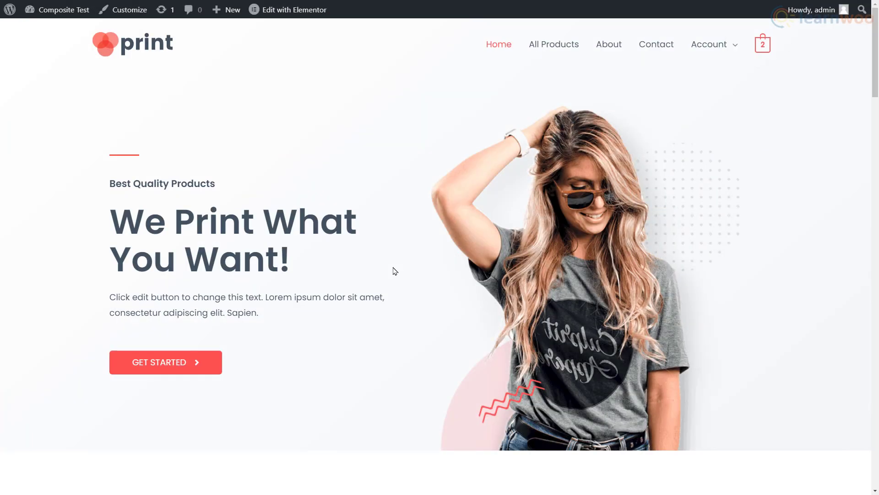
- Inspect the home page to measure the header's width of about 1078 px
right_click(393, 267)
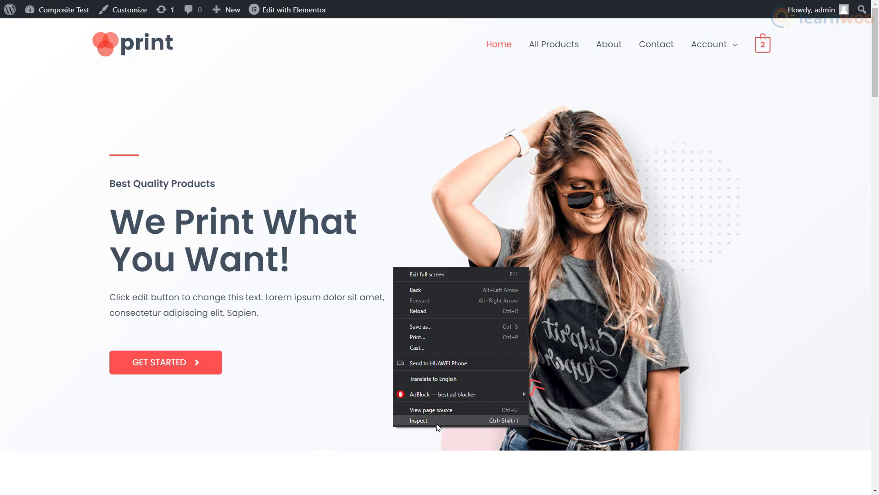
left_click(436, 426)
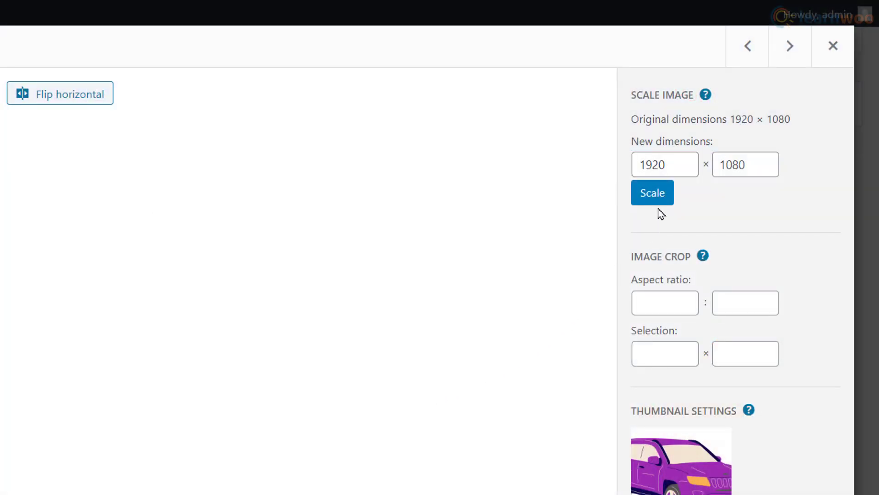
- Replace the car image's 1920 width with 1078 and scale it to 1078 × 606
left_click_drag(674, 167, 632, 171)
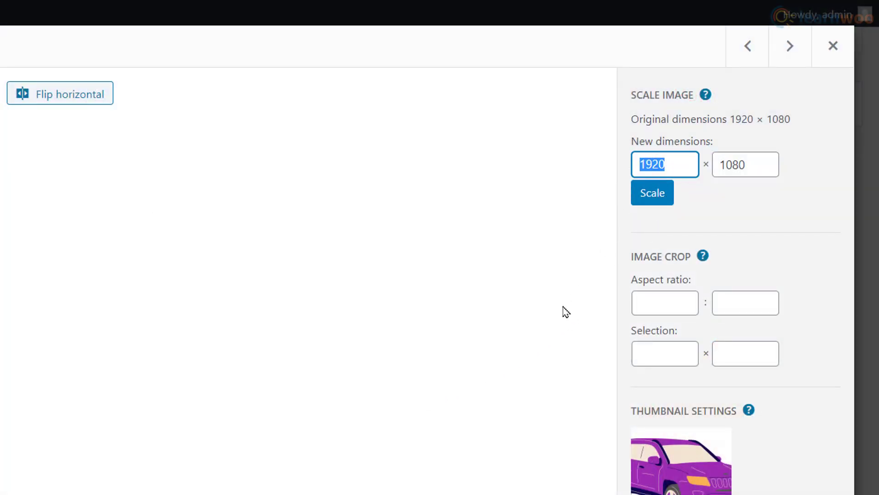
type("10")
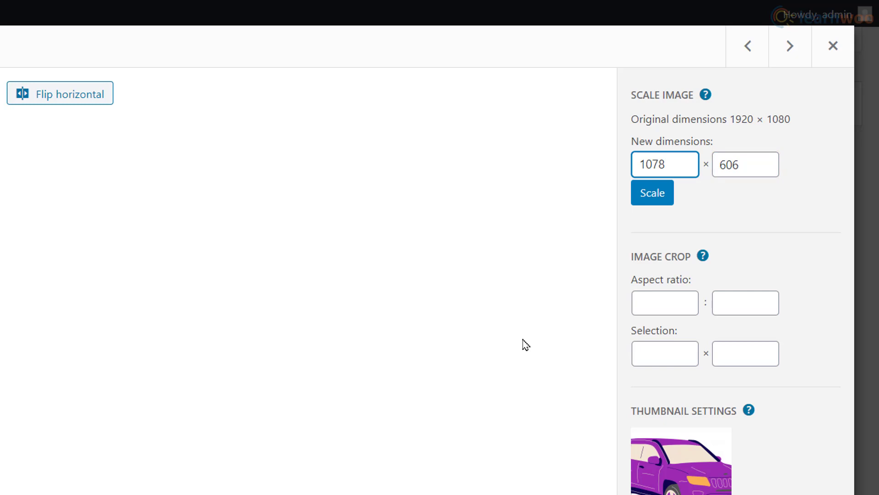
left_click(654, 202)
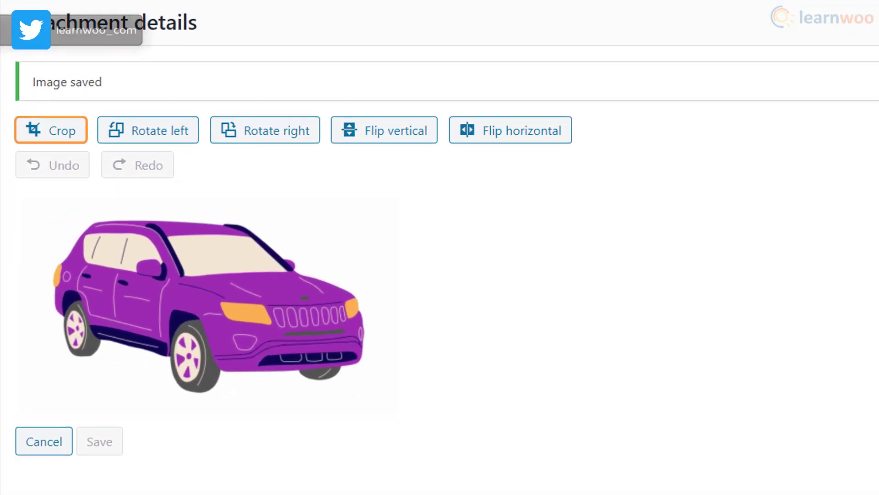
- Crop the car image inward from the top-left and bottom-right corners, then save
left_click(51, 137)
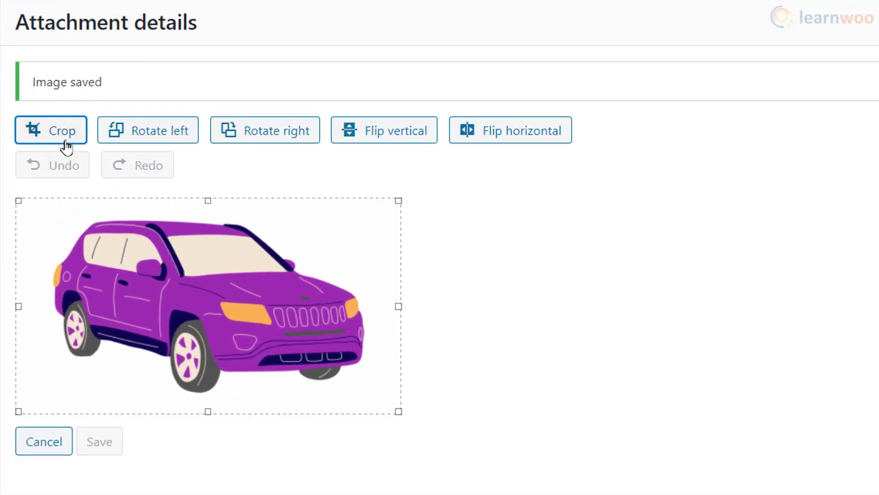
left_click_drag(18, 145, 38, 151)
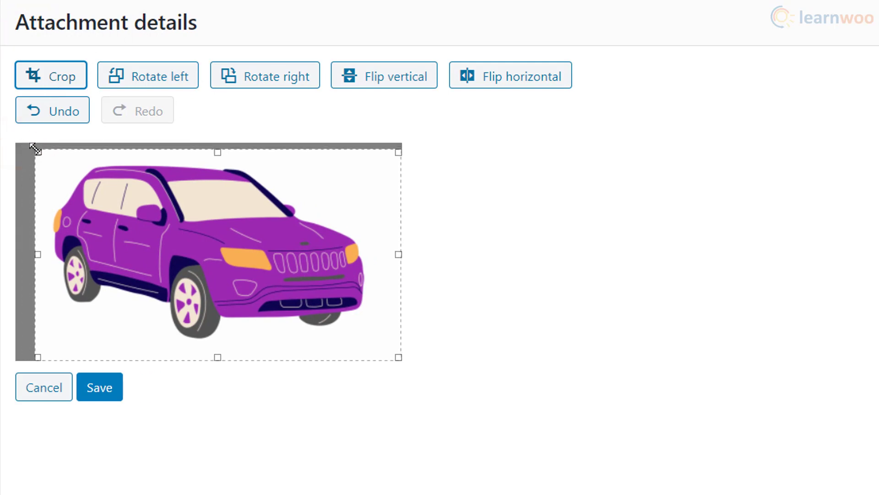
left_click(397, 358)
left_click_drag(397, 358, 378, 344)
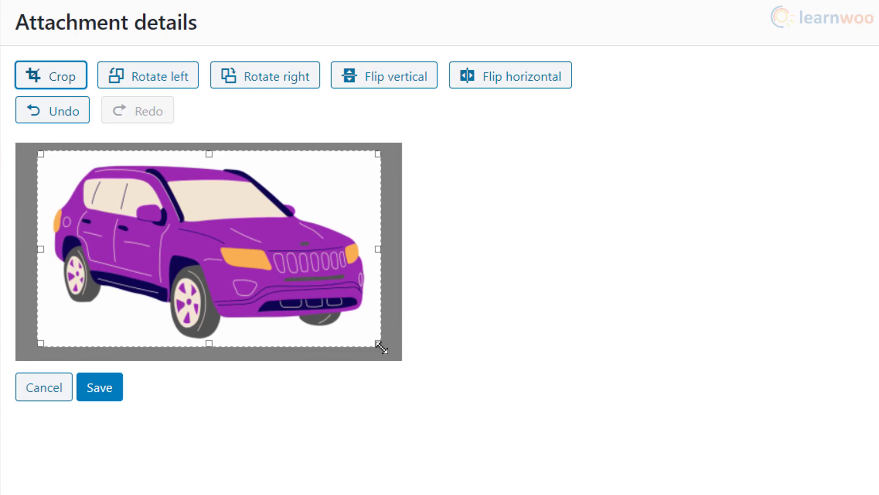
left_click(98, 387)
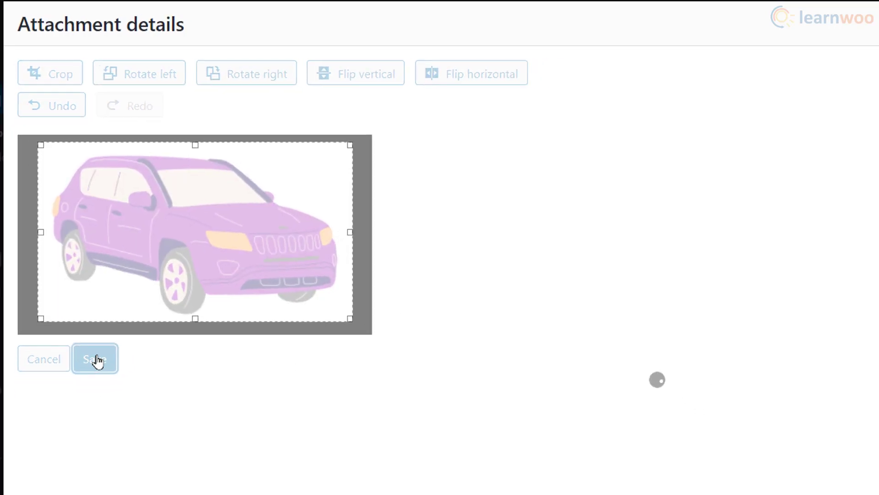